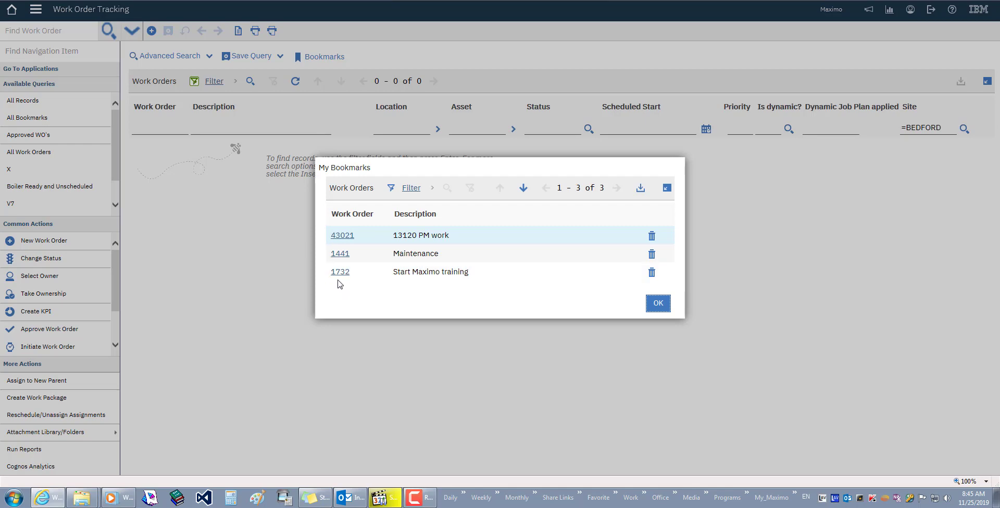
Open bookmarked work order 1732 and review its job, asset, address, scheduling and responsibility details
left_click(341, 272)
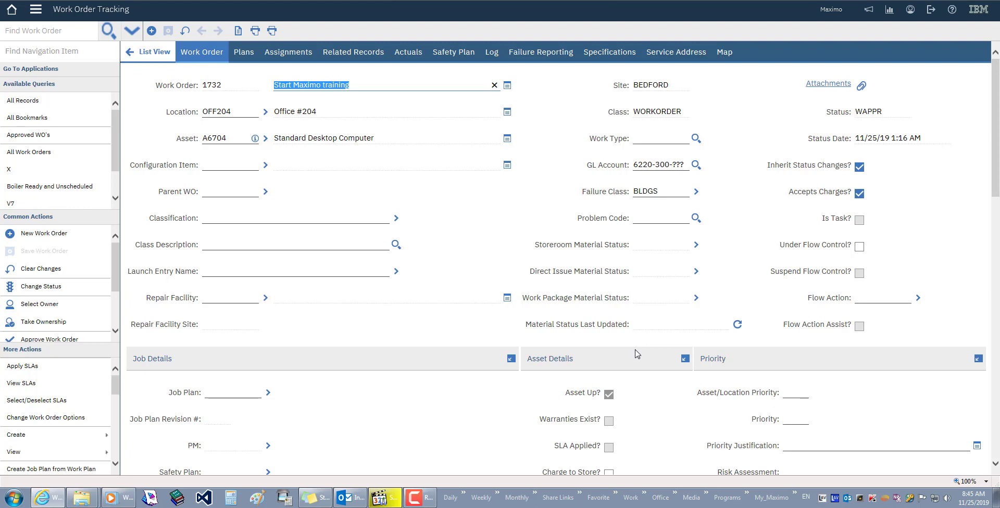
scroll(634, 354, "down", 6)
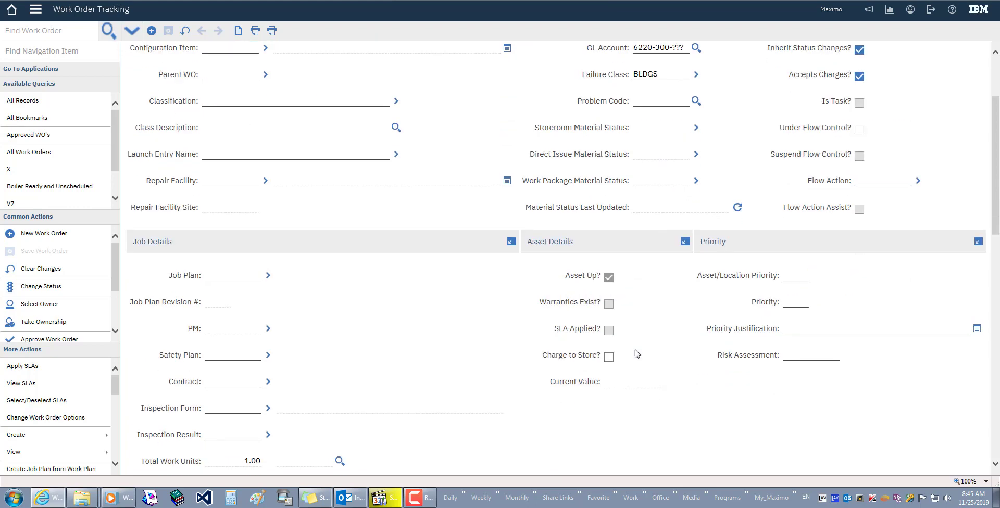
scroll(635, 354, "down", 4)
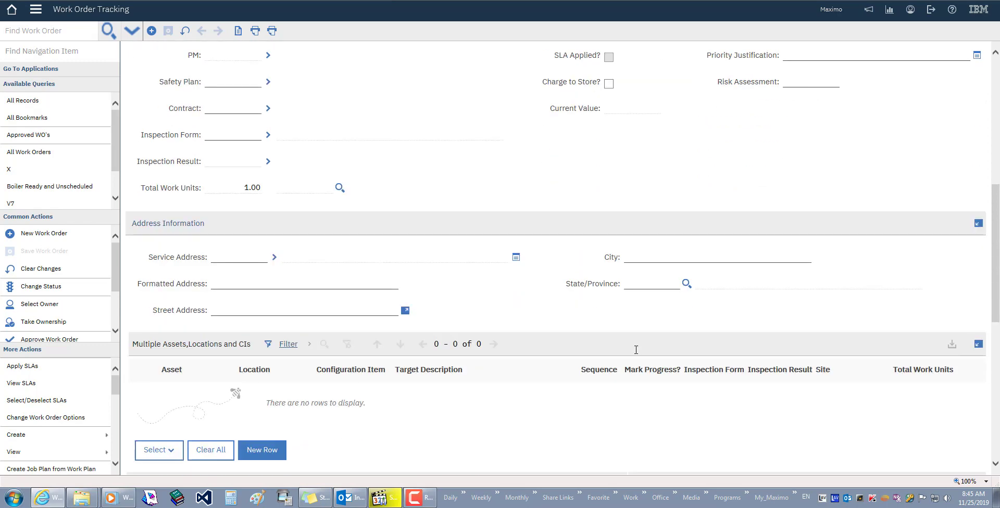
scroll(635, 354, "down", 6)
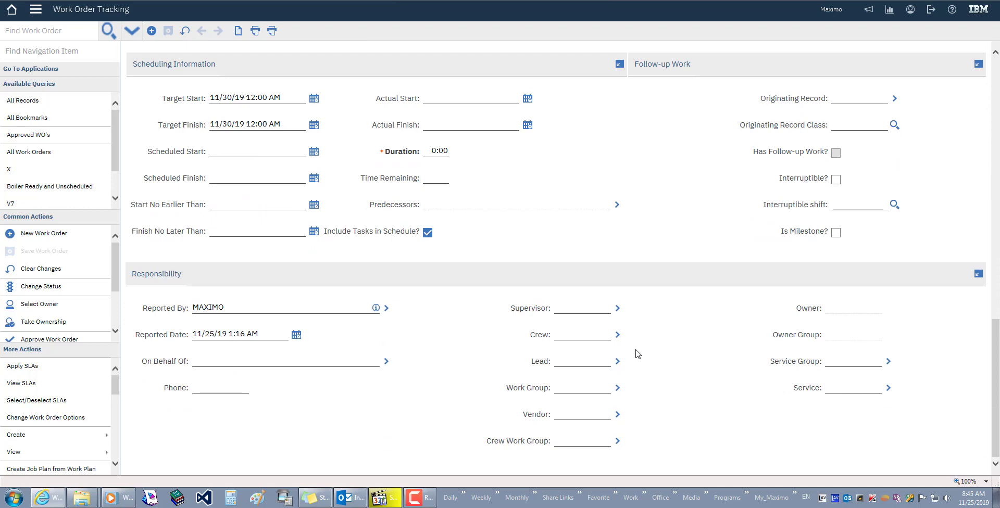
scroll(637, 354, "up", 1)
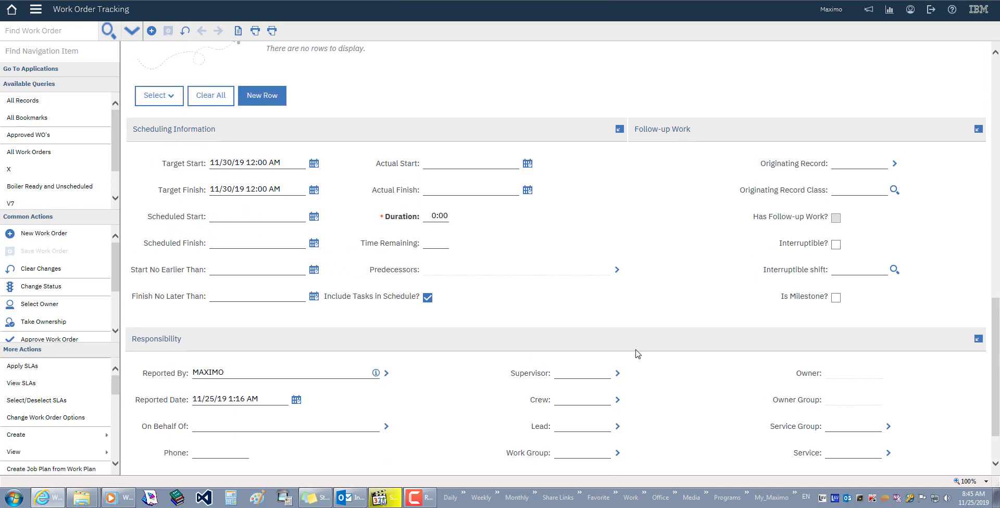
scroll(638, 354, "up", 1)
scroll(637, 354, "up", 2)
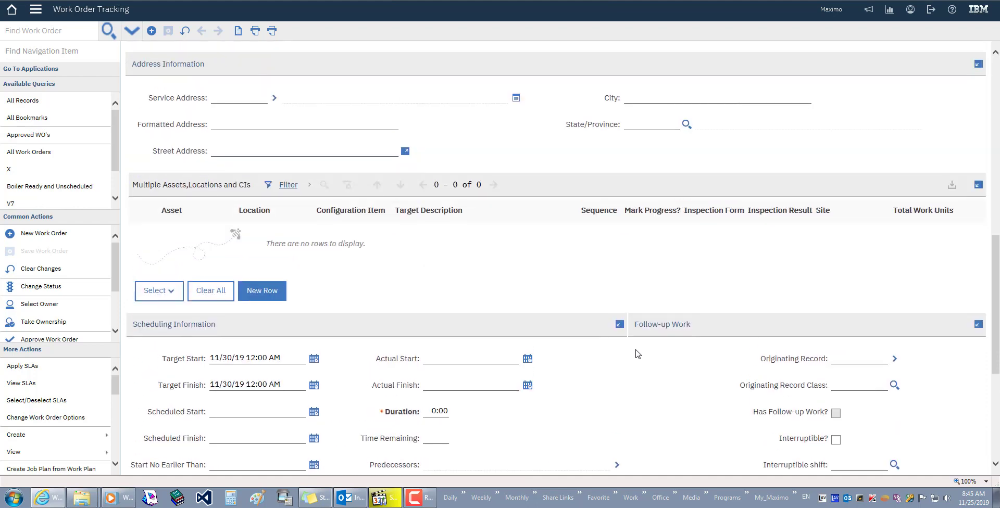
scroll(637, 354, "up", 1)
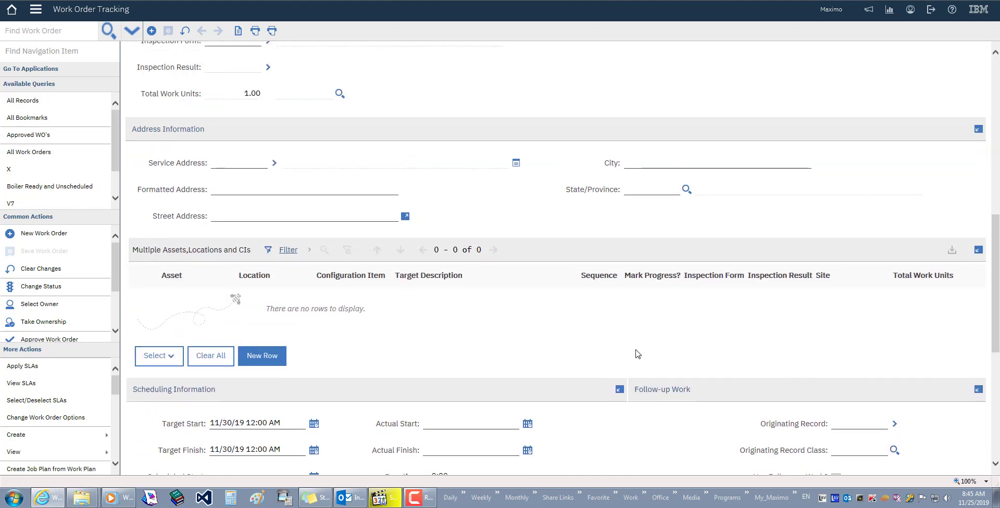
scroll(638, 355, "up", 1)
scroll(637, 354, "up", 2)
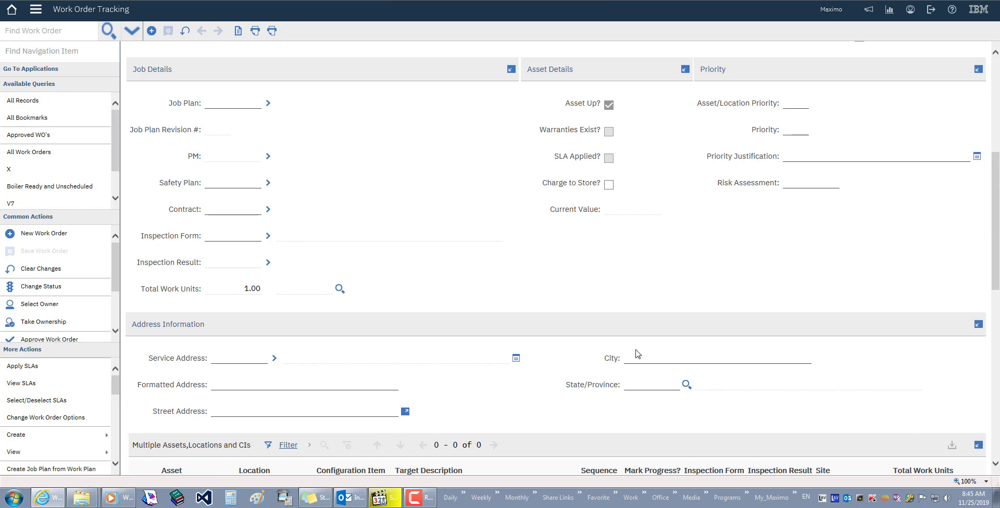
scroll(637, 354, "up", 2)
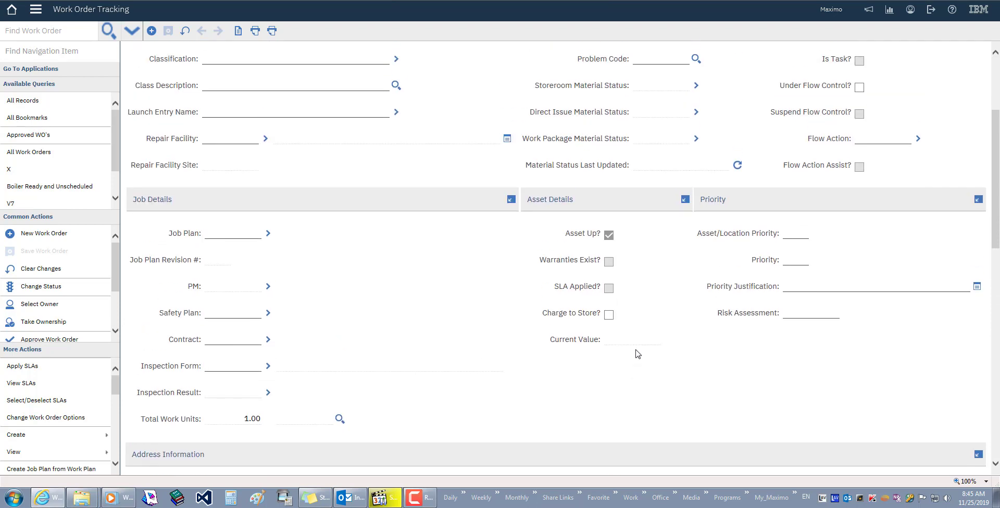
scroll(637, 354, "up", 3)
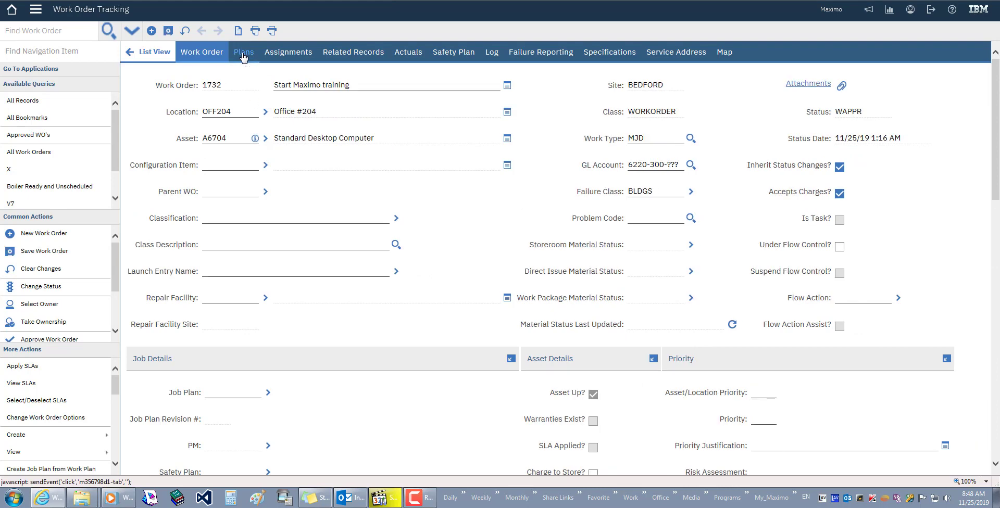
Open the plans of work order 1732
left_click(243, 55)
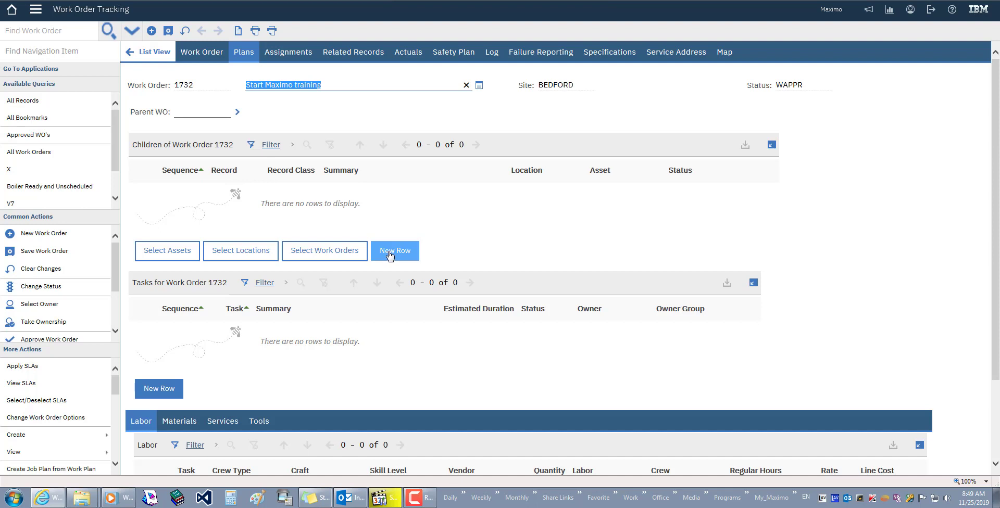
left_click(333, 255)
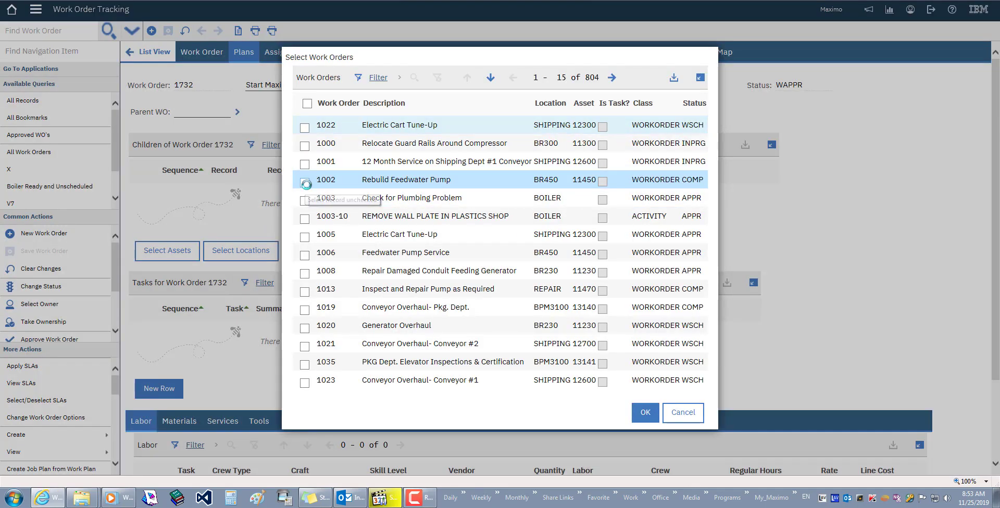
left_click(305, 183)
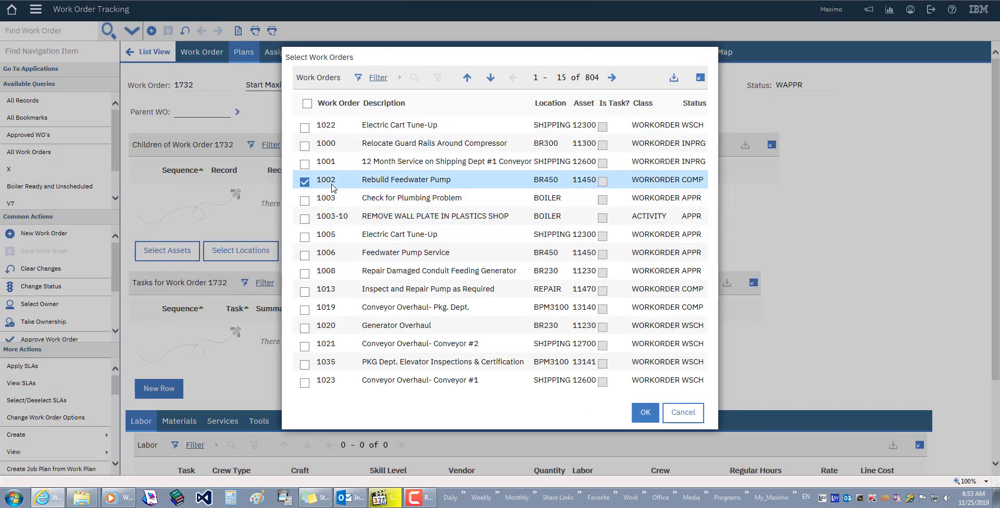
left_click(305, 182)
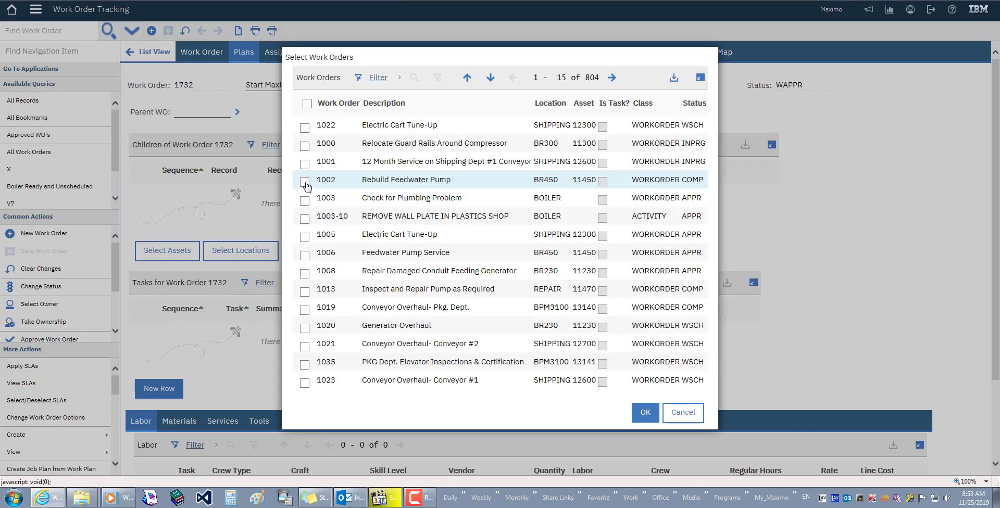
left_click(681, 413)
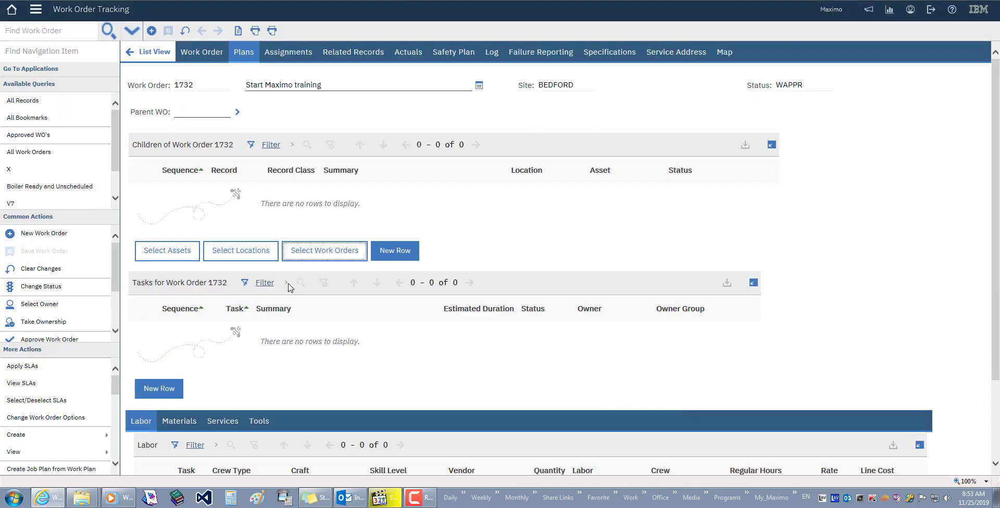
Add a first task to work order 1732 with the summary "Introduction of Maximo"
scroll(282, 335, "down", 2)
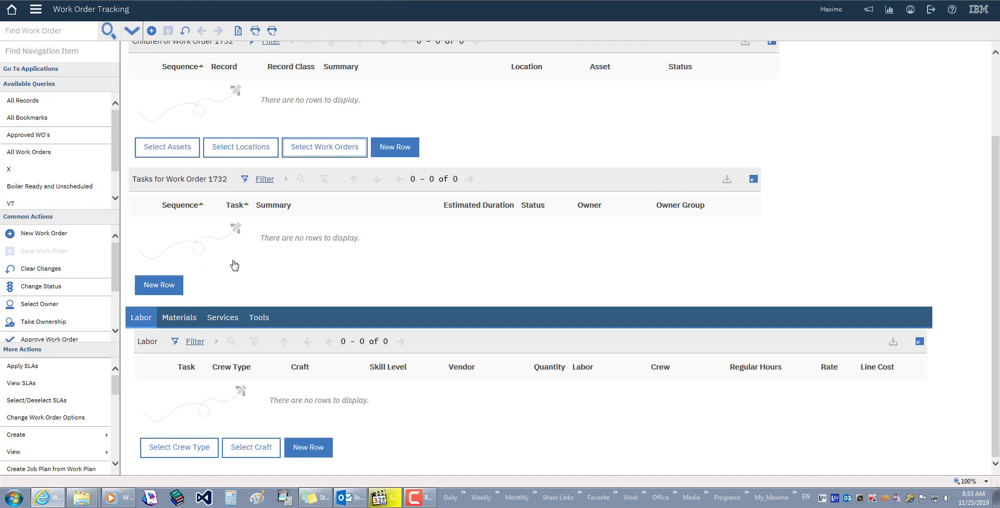
scroll(282, 279, "up", 2)
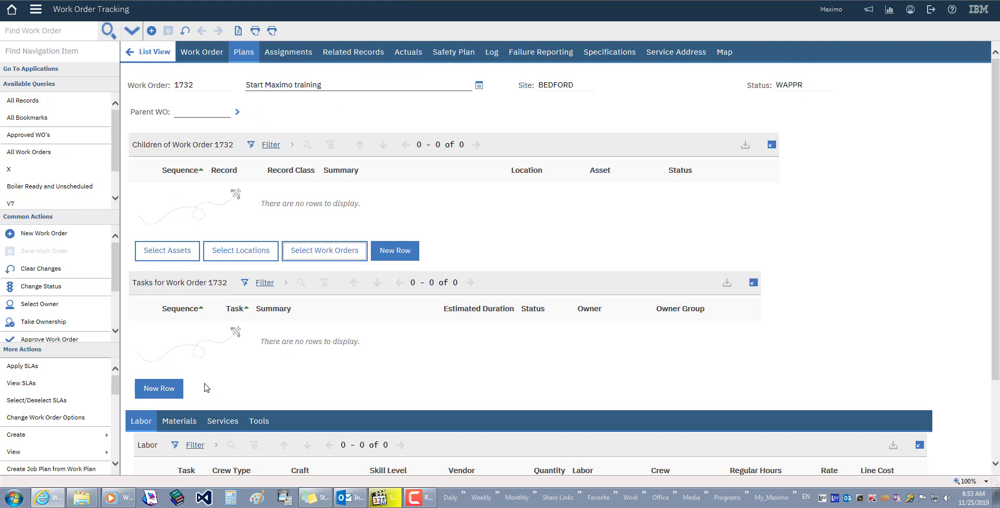
scroll(205, 385, "down", 2)
left_click(168, 288)
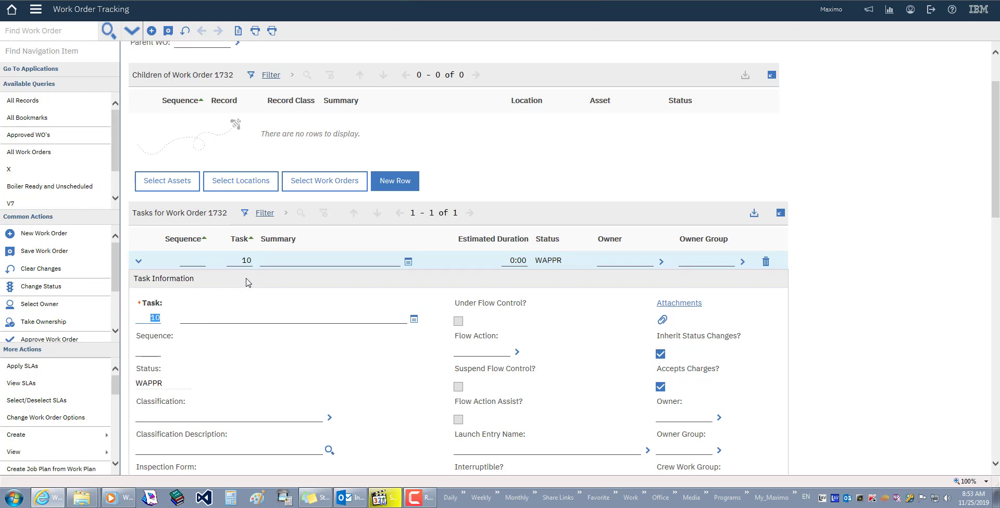
left_click(215, 318)
type("Introductio")
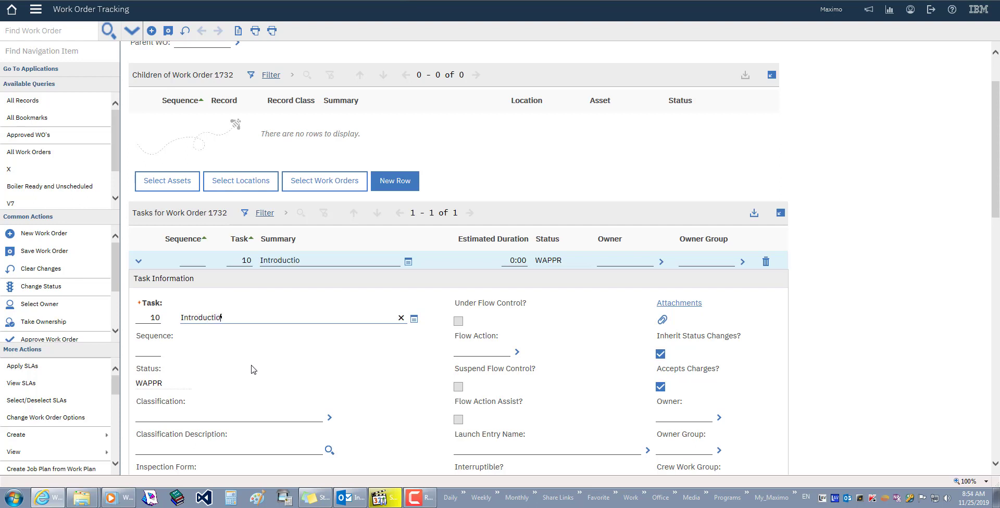
type("n odf Maximo")
Set the estimated duration of the "Introduction of Maximo" task to 10:00
scroll(298, 361, "down", 3)
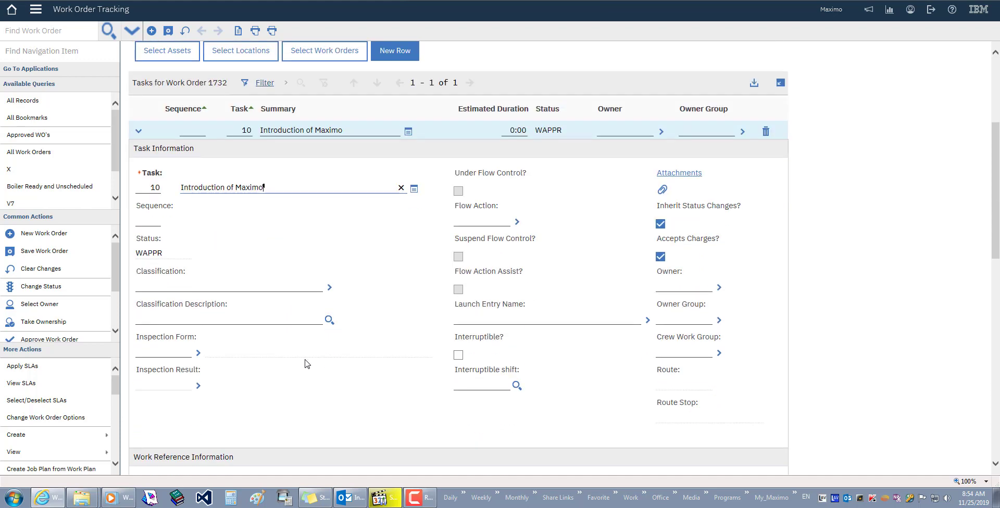
scroll(306, 364, "up", 2)
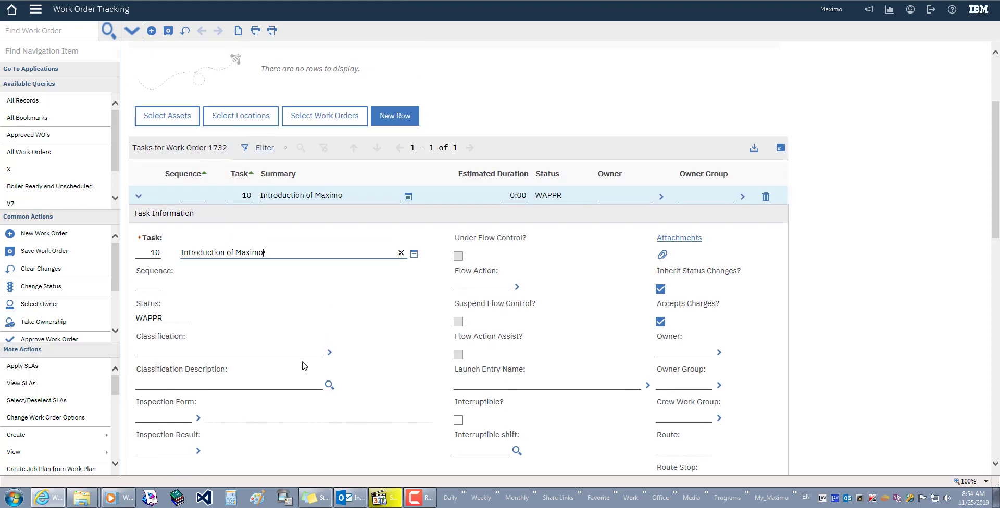
scroll(322, 293, "down", 3)
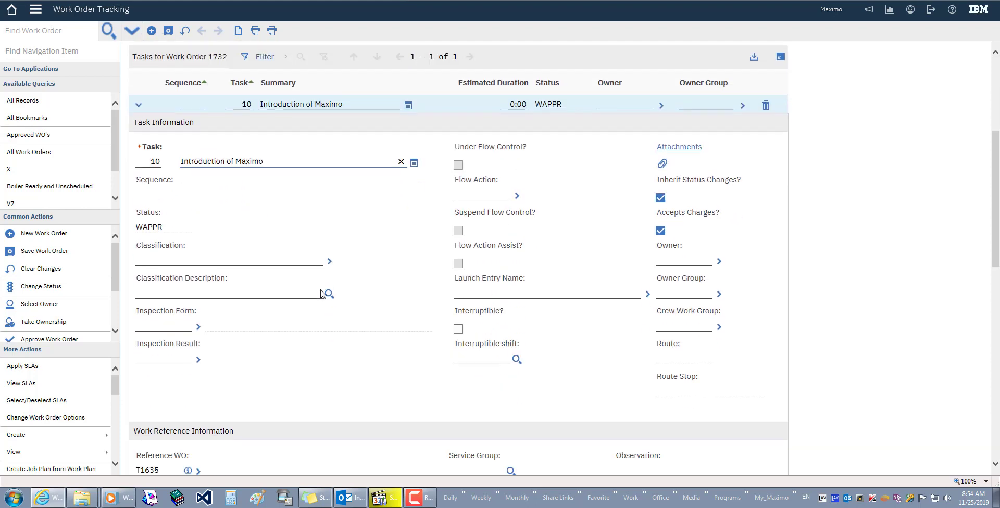
scroll(321, 294, "down", 5)
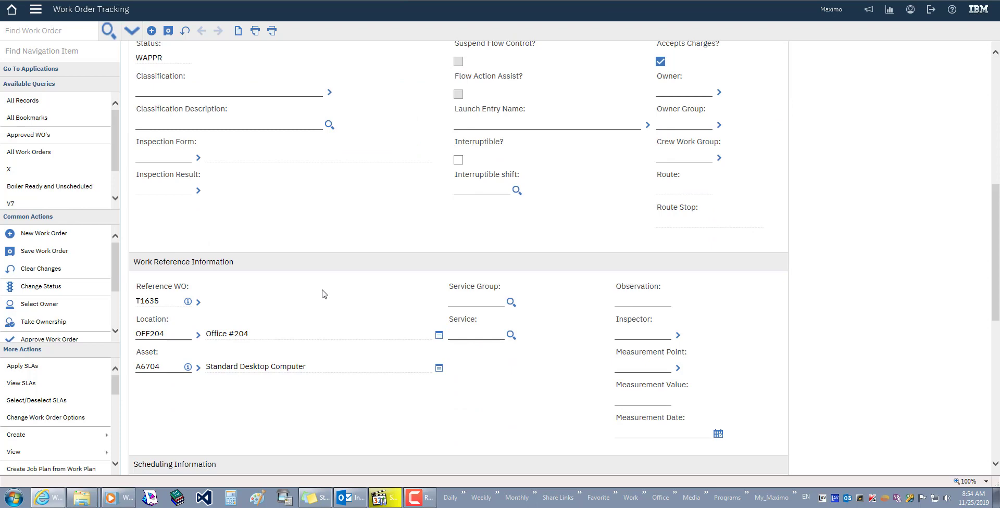
scroll(323, 294, "down", 4)
scroll(322, 294, "down", 4)
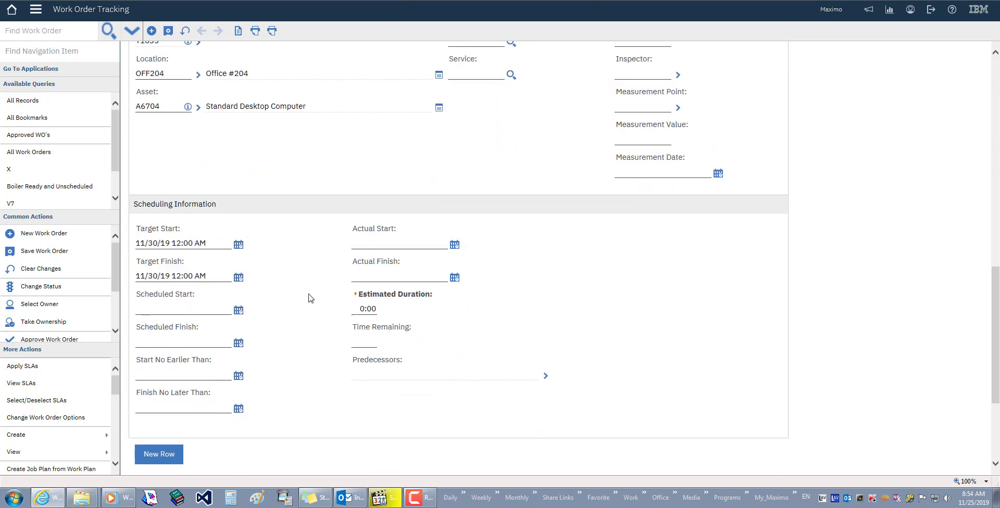
scroll(307, 300, "down", 5)
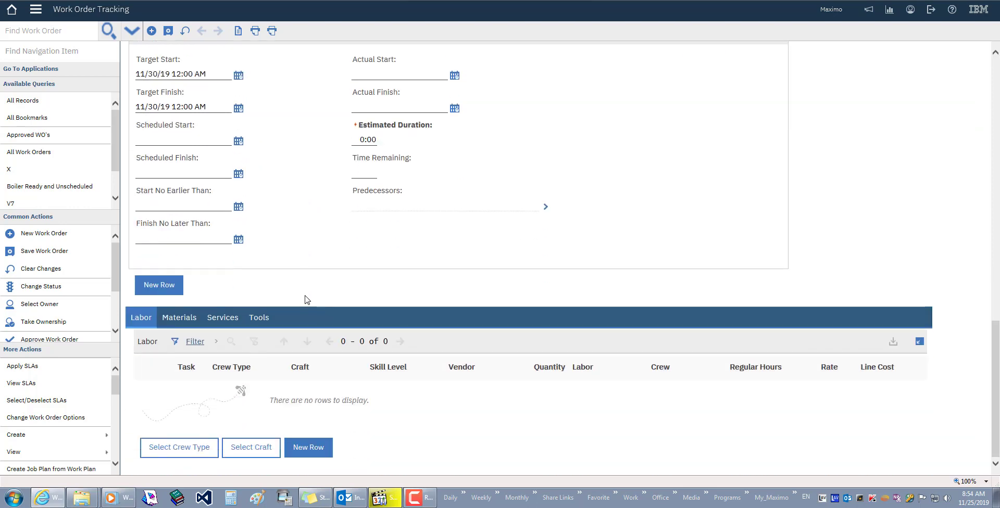
scroll(307, 300, "up", 6)
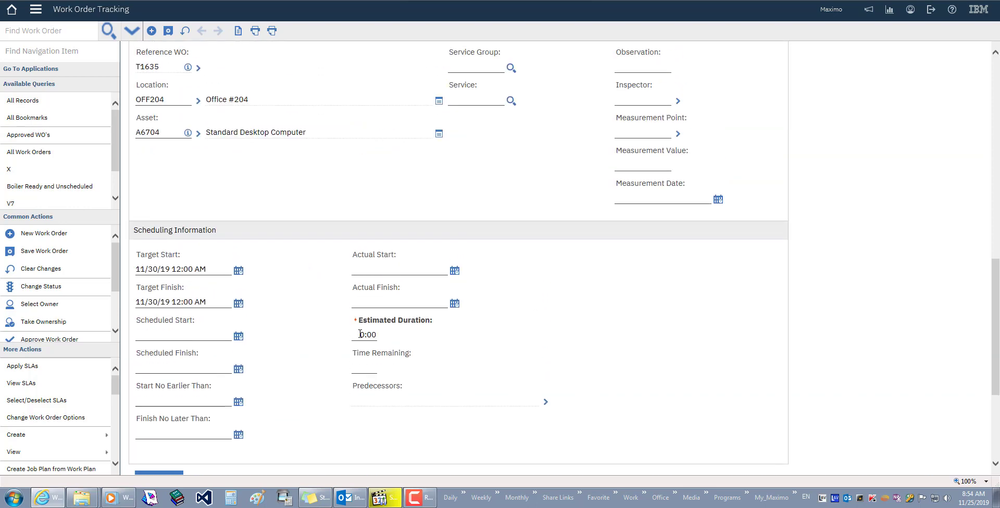
left_click(360, 335)
left_click(361, 335)
scroll(313, 368, "down", 2)
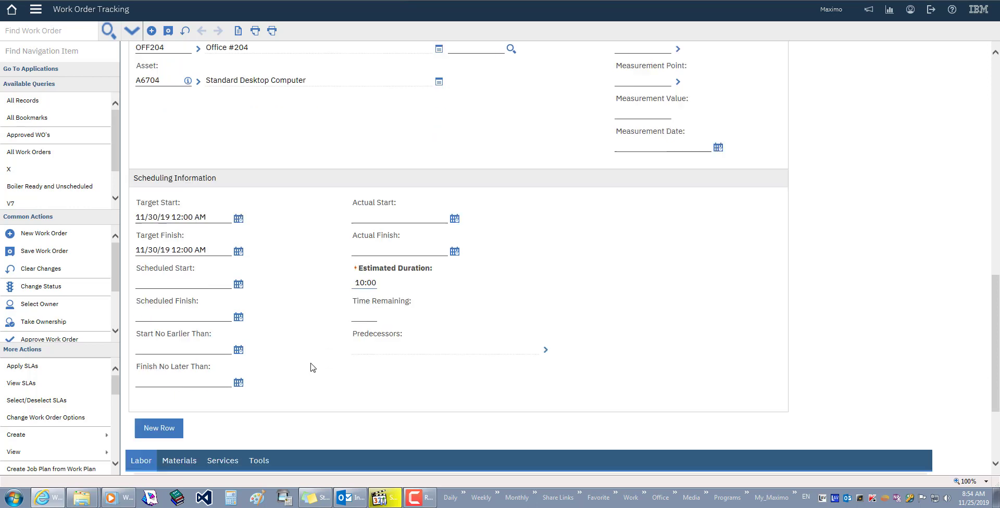
Add a second task to the work order with the summary "What is new in Maximo"
scroll(312, 368, "up", 10)
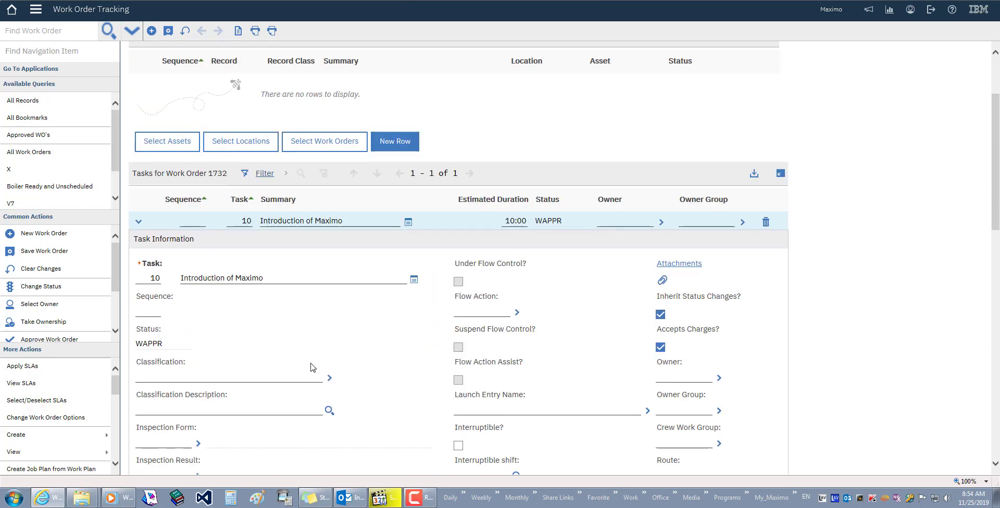
scroll(312, 368, "down", 3)
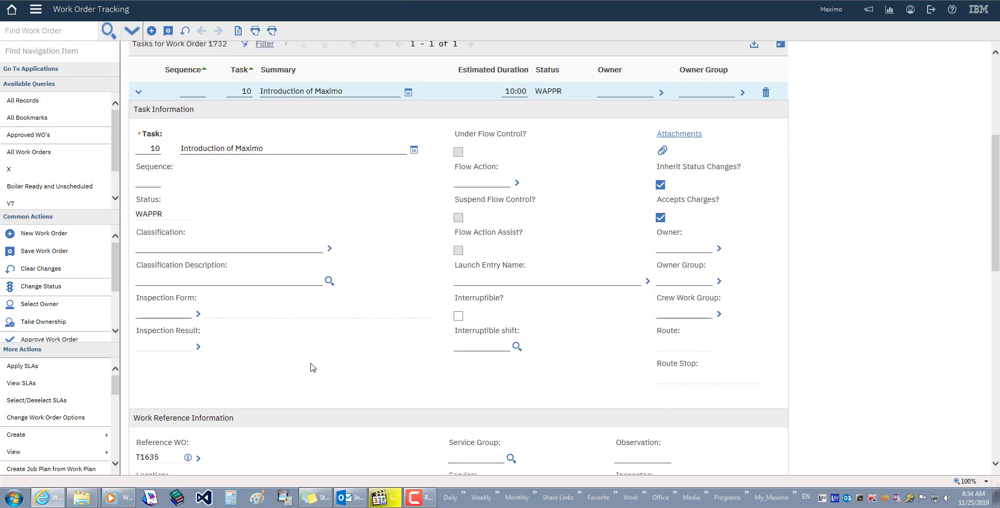
scroll(312, 368, "down", 9)
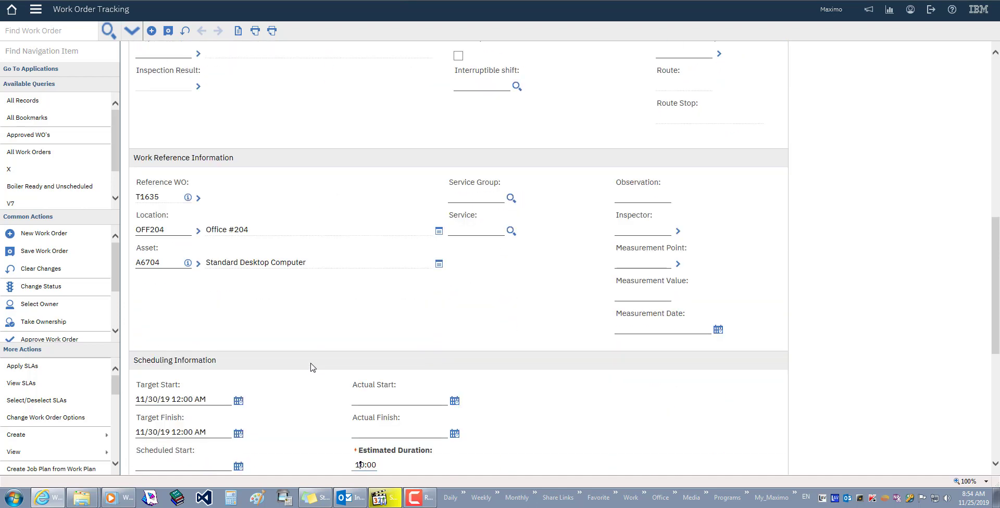
scroll(312, 368, "down", 1)
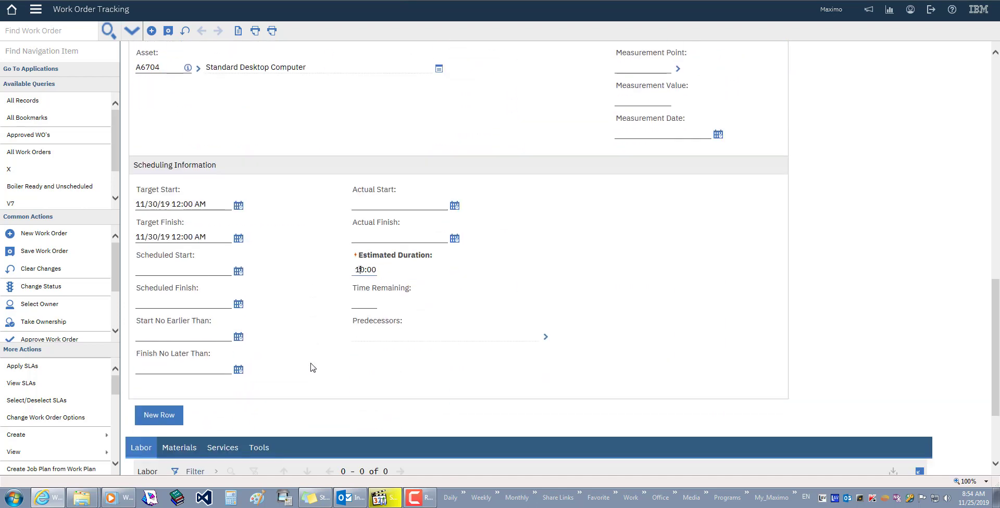
left_click(159, 415)
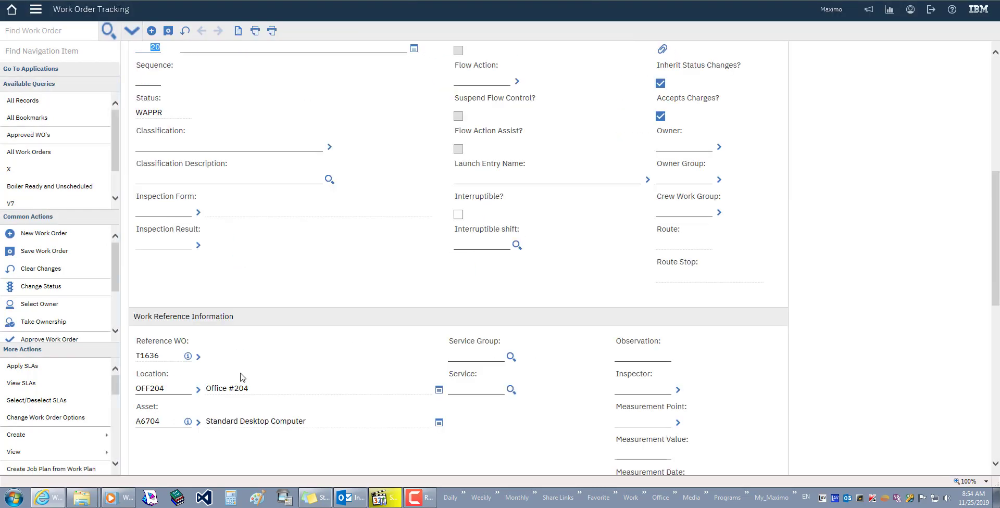
scroll(266, 363, "up", 5)
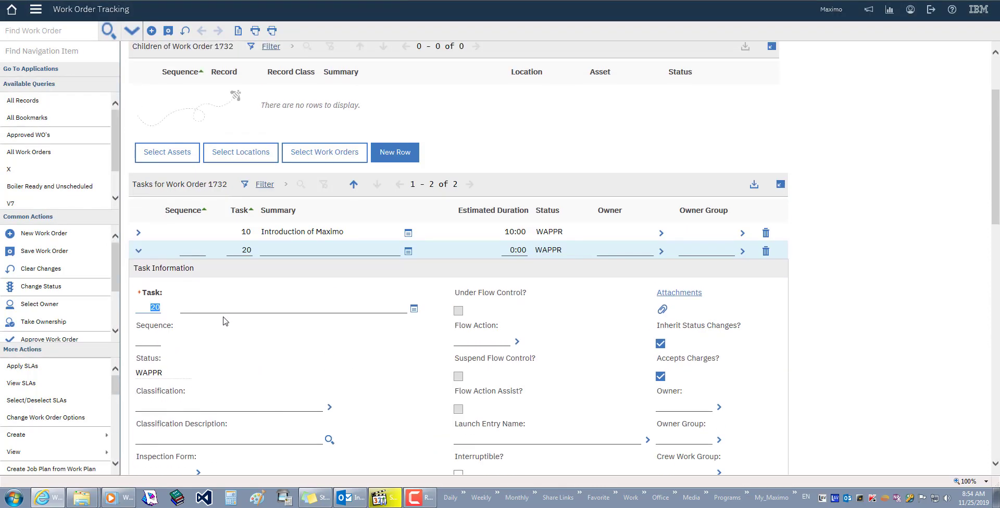
left_click(225, 309)
type("What is")
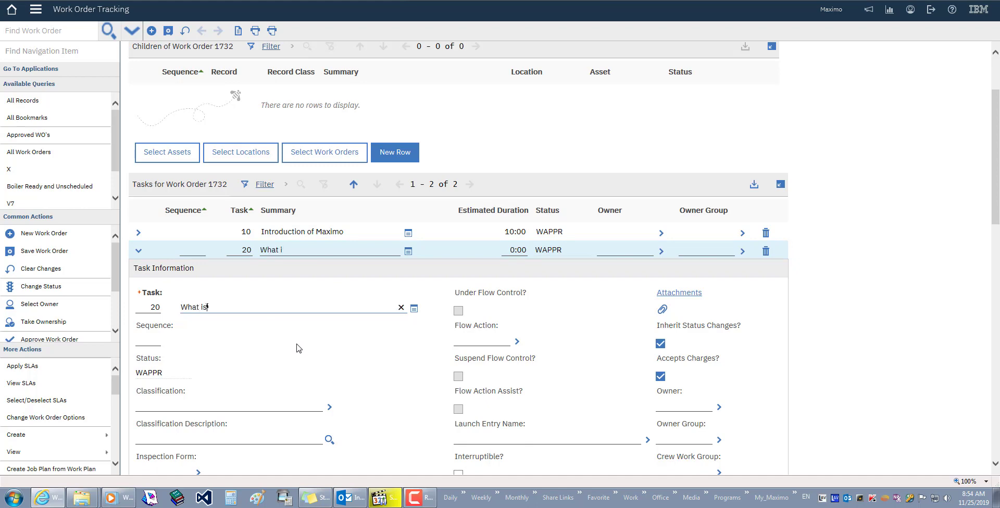
type(" new in Maximo")
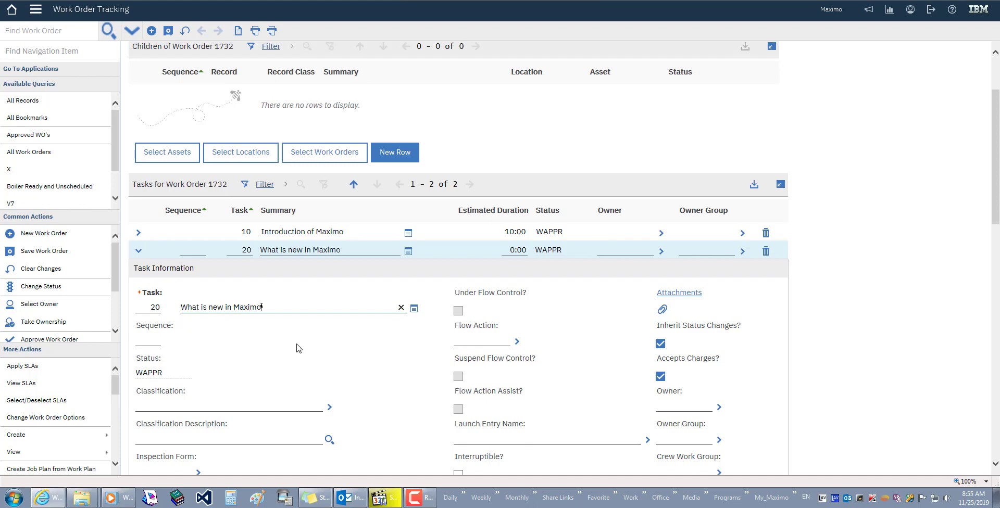
Complete the second task's summary as "What is new in Maximo 7.6.1" and set its estimated duration to 30:00
type(" 7.6.1")
scroll(299, 348, "down", 10)
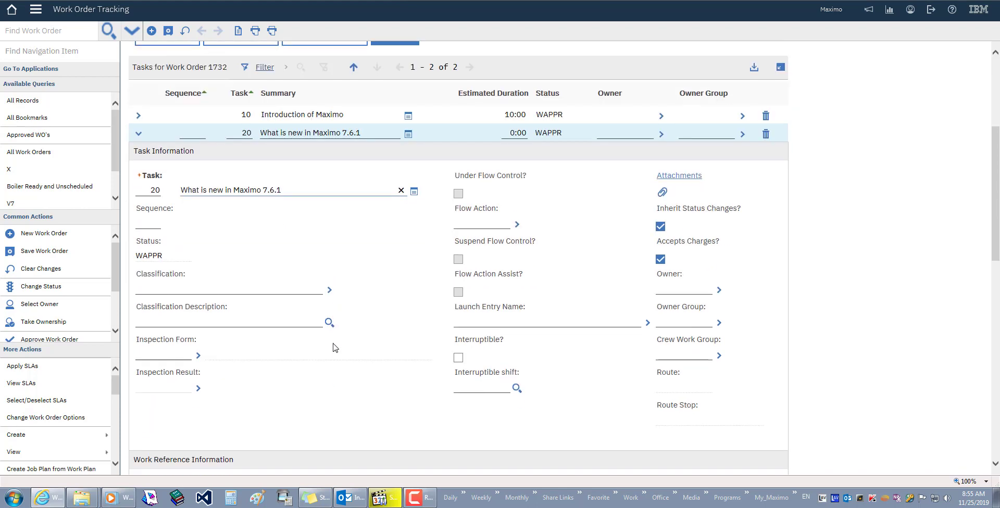
double_click(358, 365)
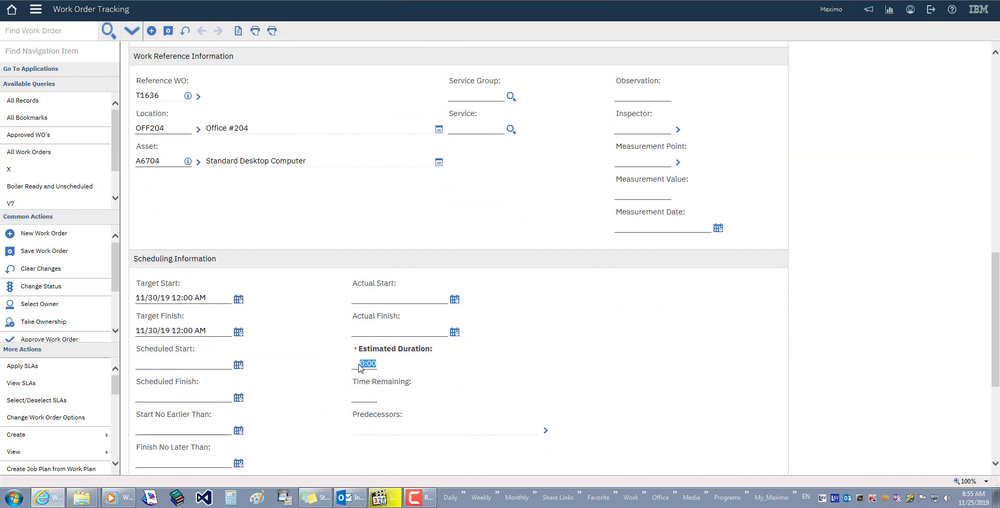
left_click(359, 366)
Add a third task to work order 1732 with the summary "Start generate work order"
scroll(250, 411, "down", 3)
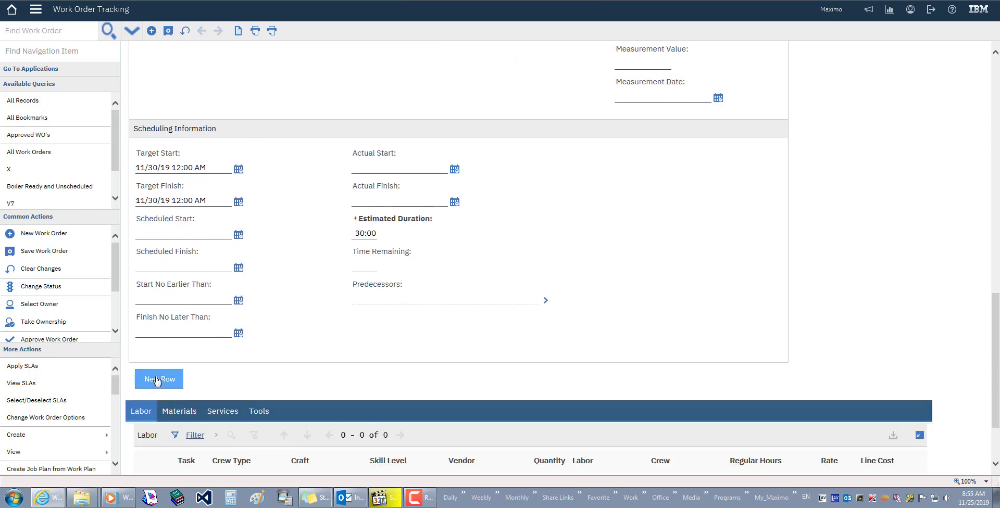
left_click(156, 381)
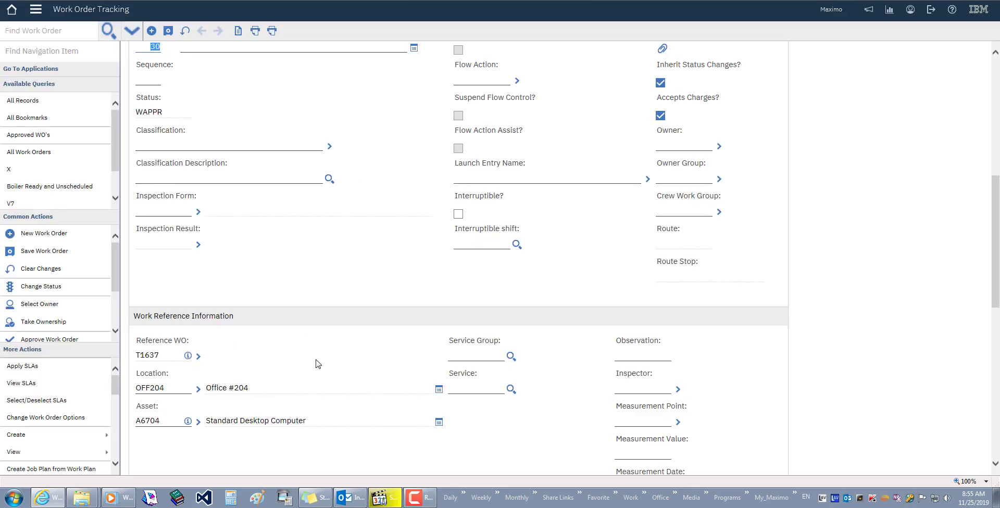
scroll(318, 363, "up", 3)
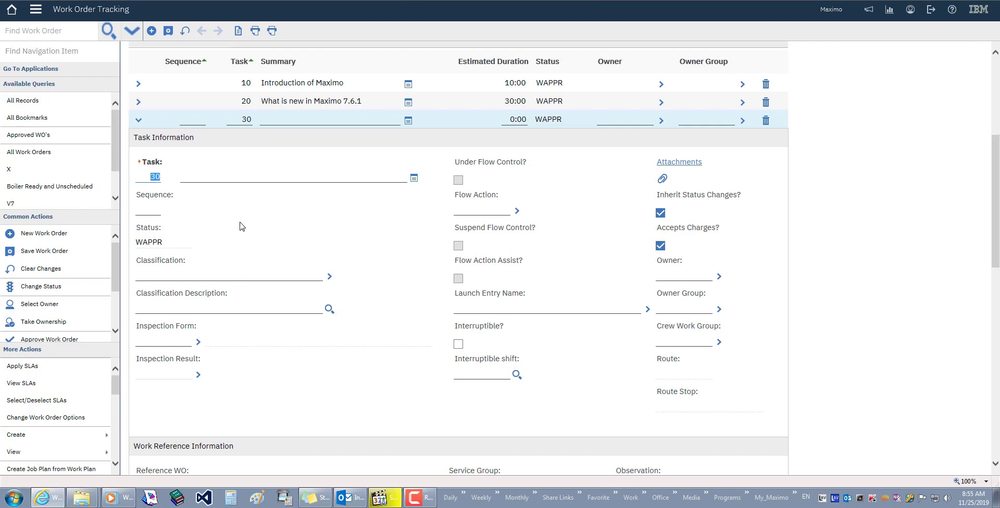
scroll(239, 227, "up", 2)
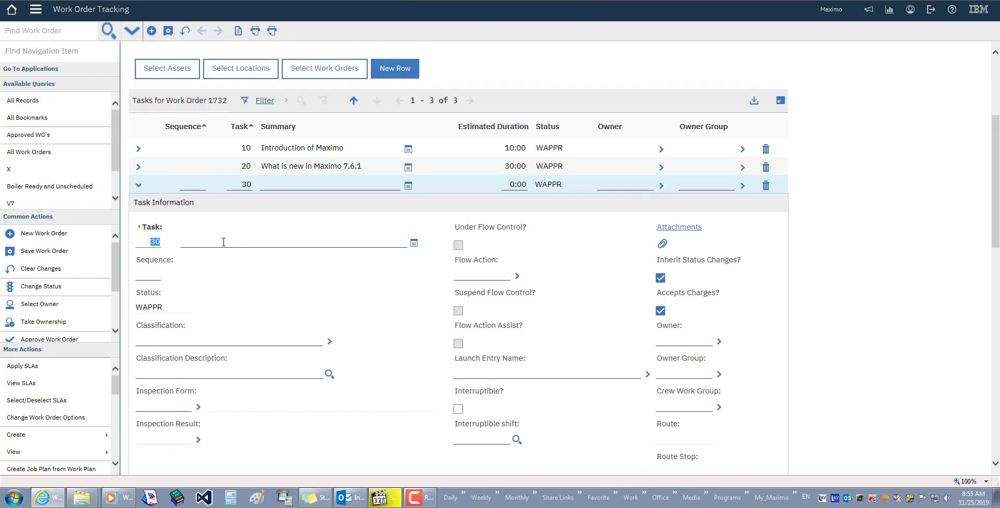
left_click(223, 243)
type("Sta")
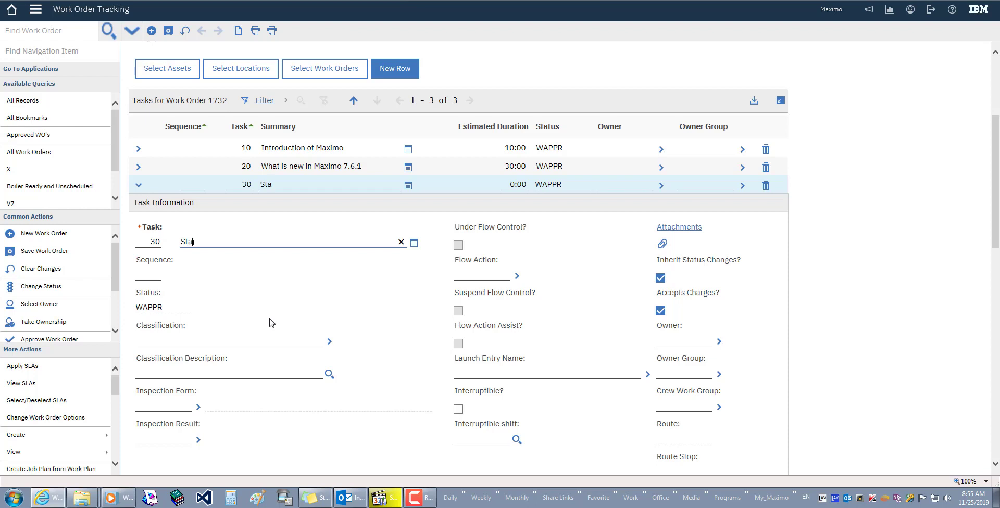
type("rt generate wo")
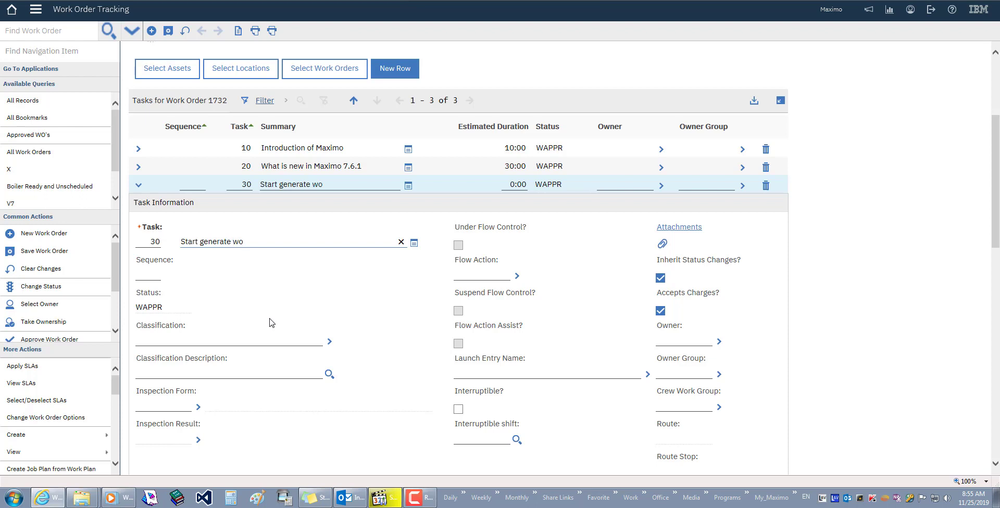
type("rk order")
Set the estimated duration of the "Start generate work order" task to 30:00, collapse its details and save the work order
scroll(394, 313, "down", 10)
scroll(392, 313, "down", 3)
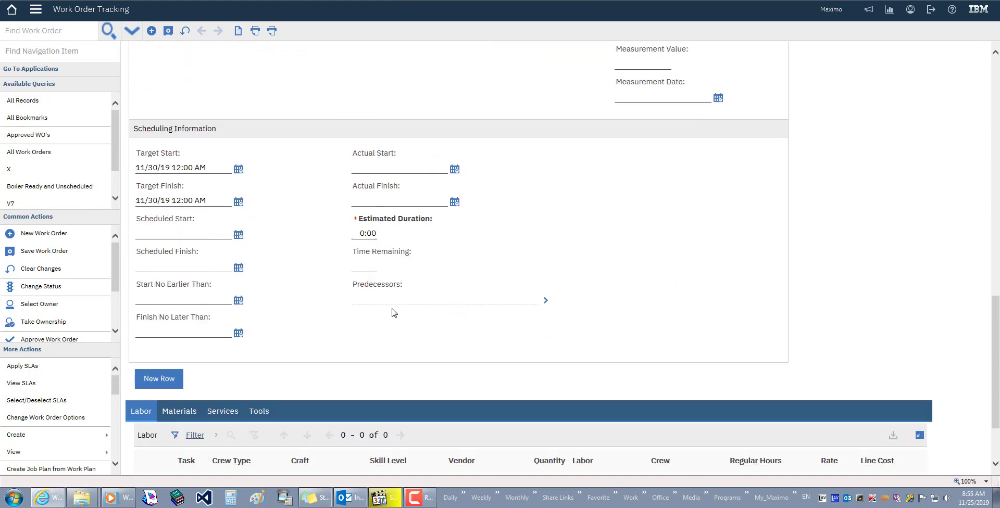
left_click(364, 235)
left_click(363, 236)
scroll(404, 329, "up", 5)
scroll(404, 329, "up", 5)
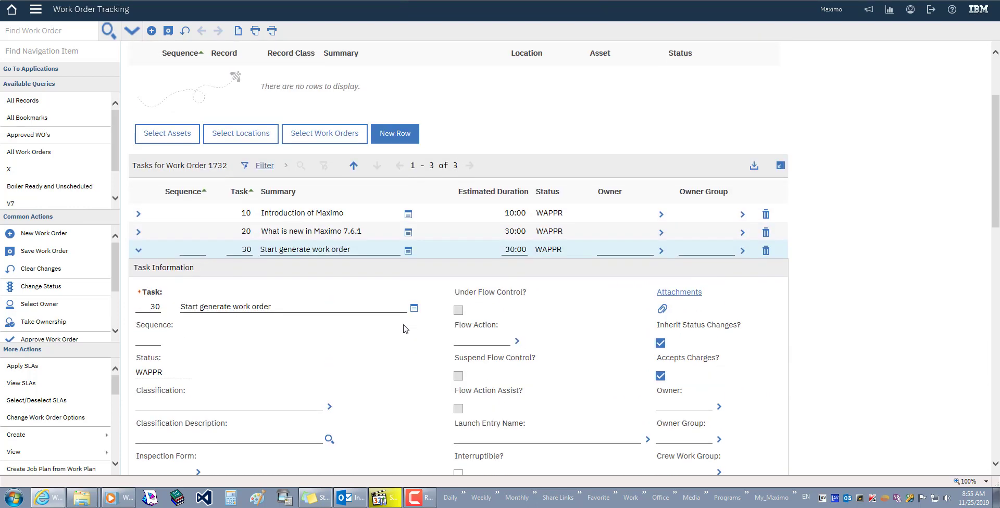
left_click(139, 252)
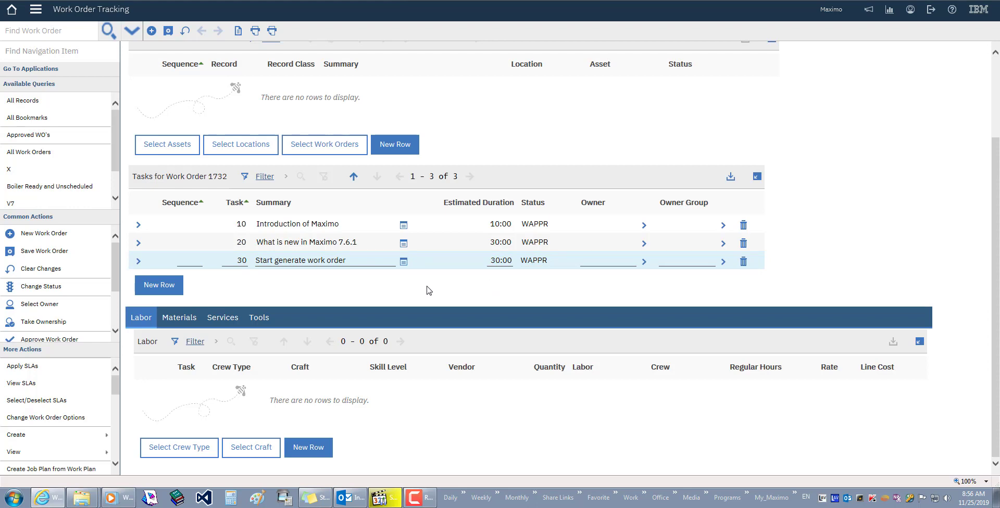
left_click(168, 32)
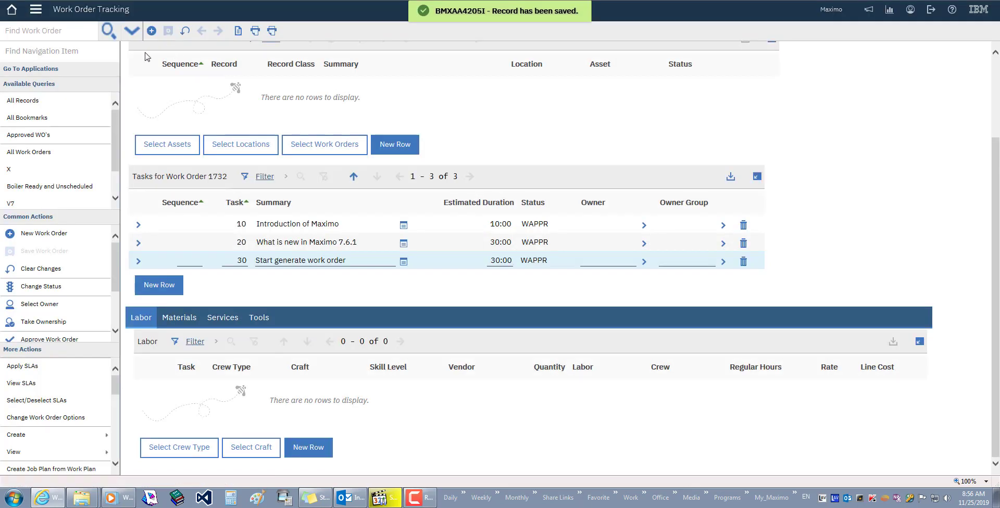
Set the overall duration in work order 1732's scheduling information to 70:00 and save the record
scroll(225, 104, "up", 2)
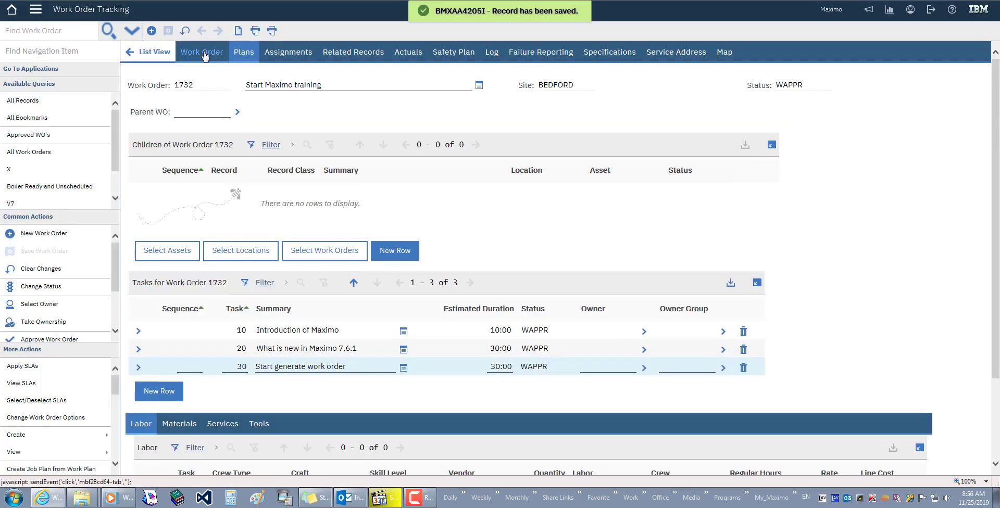
left_click(202, 53)
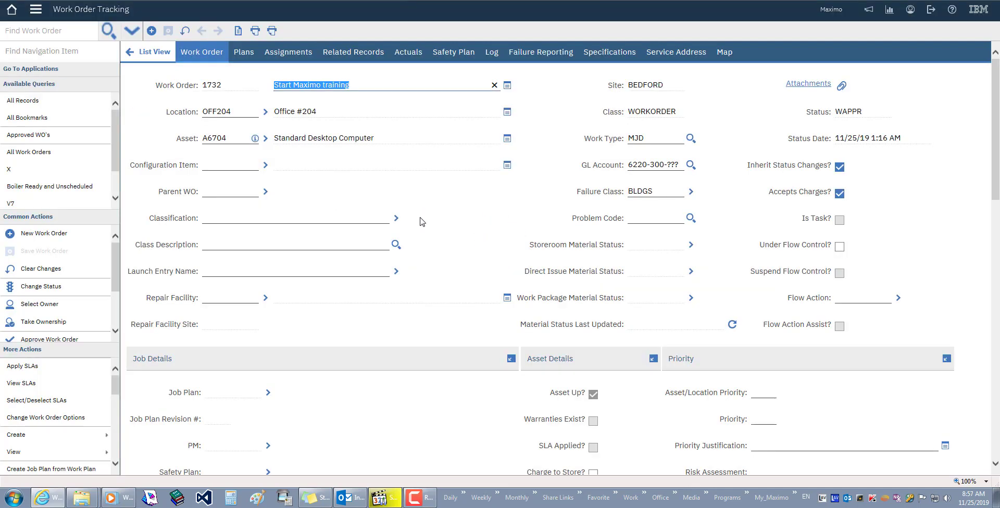
scroll(422, 222, "down", 10)
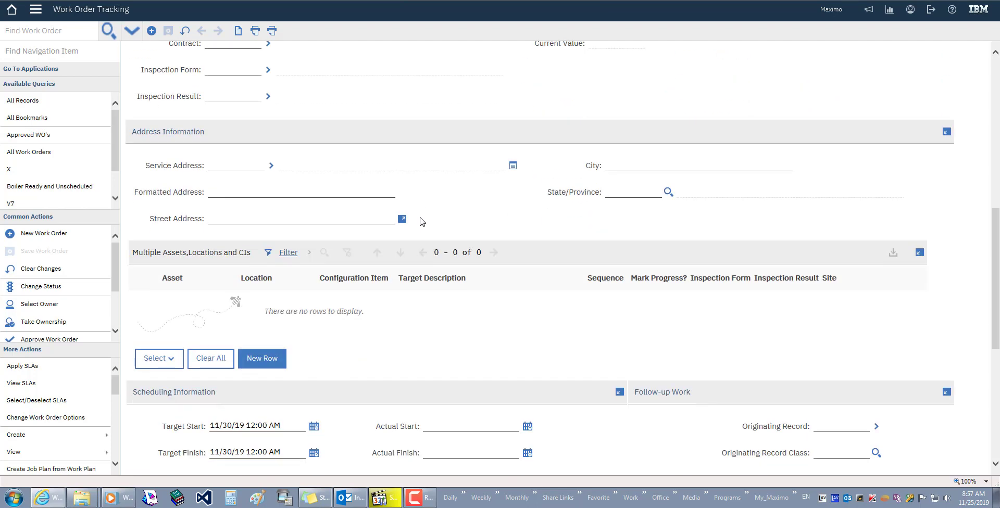
scroll(422, 222, "down", 5)
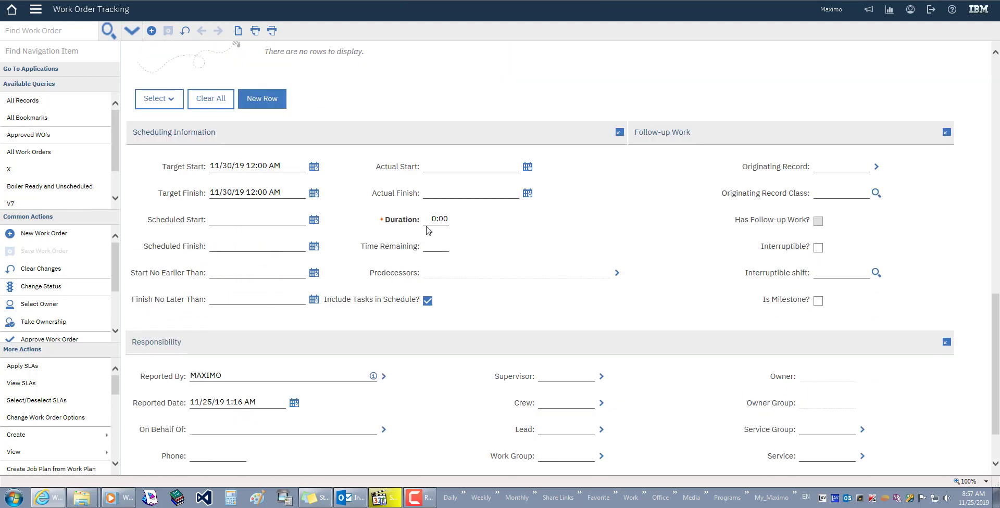
left_click(433, 219)
left_click(433, 220)
left_click_drag(434, 220, 437, 221)
type("70")
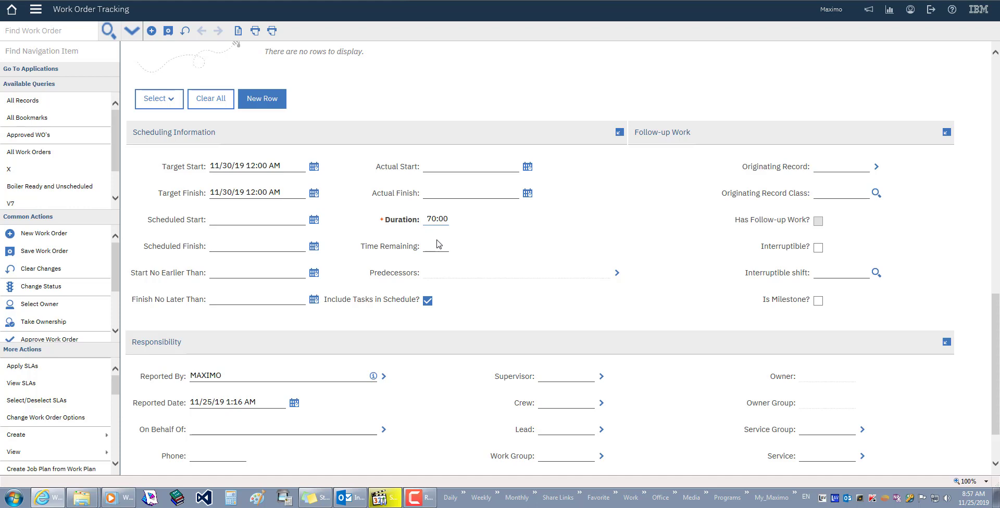
left_click(168, 33)
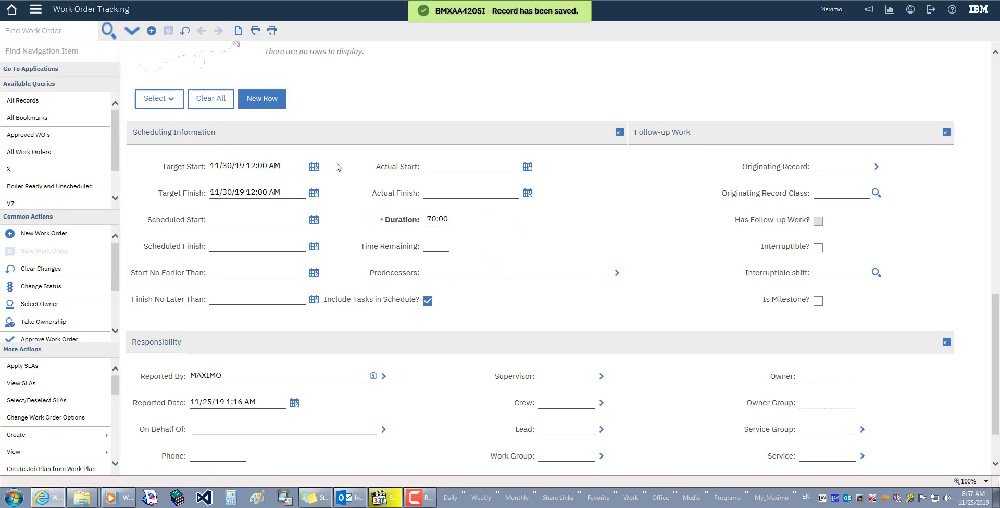
Return to the plans of work order 1732 and go to its planned labor
scroll(398, 127, "up", 10)
scroll(335, 134, "up", 5)
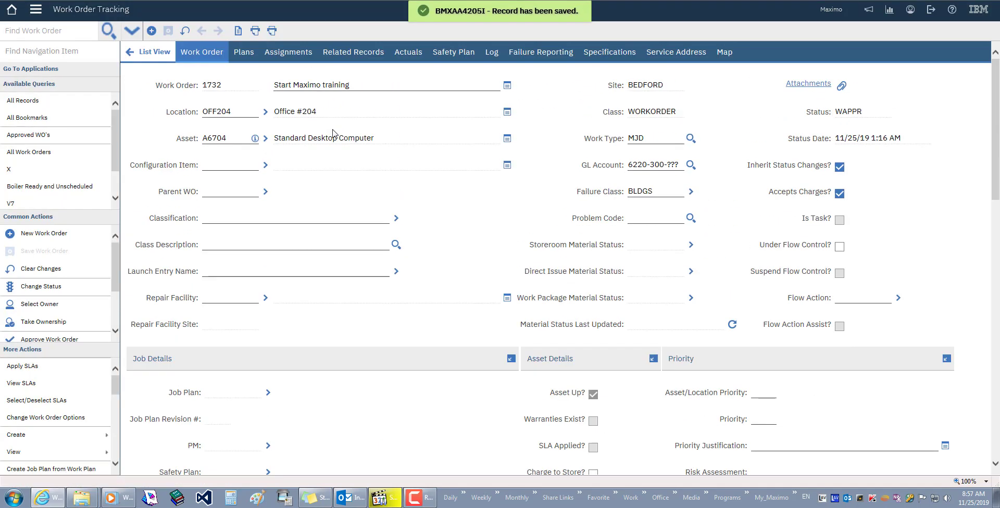
left_click(244, 54)
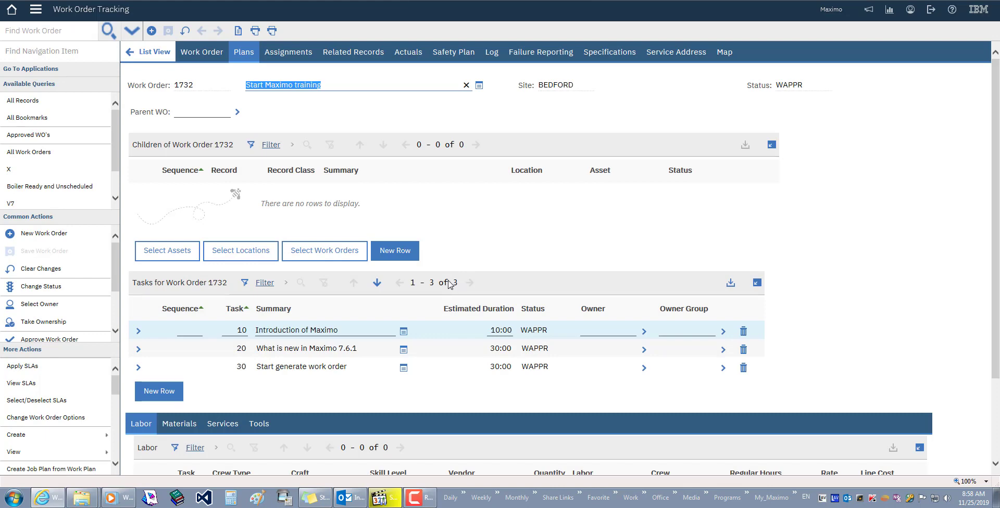
scroll(422, 291, "down", 1)
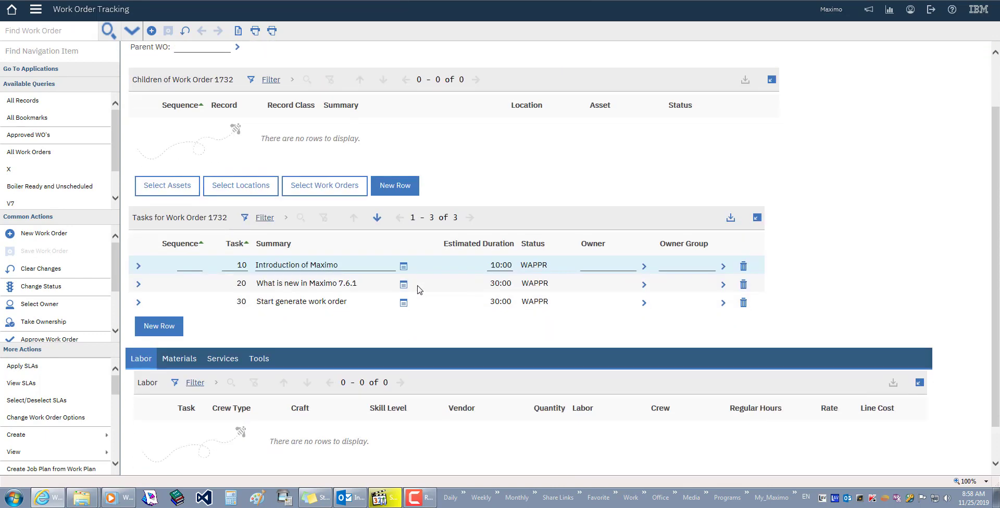
scroll(403, 278, "down", 1)
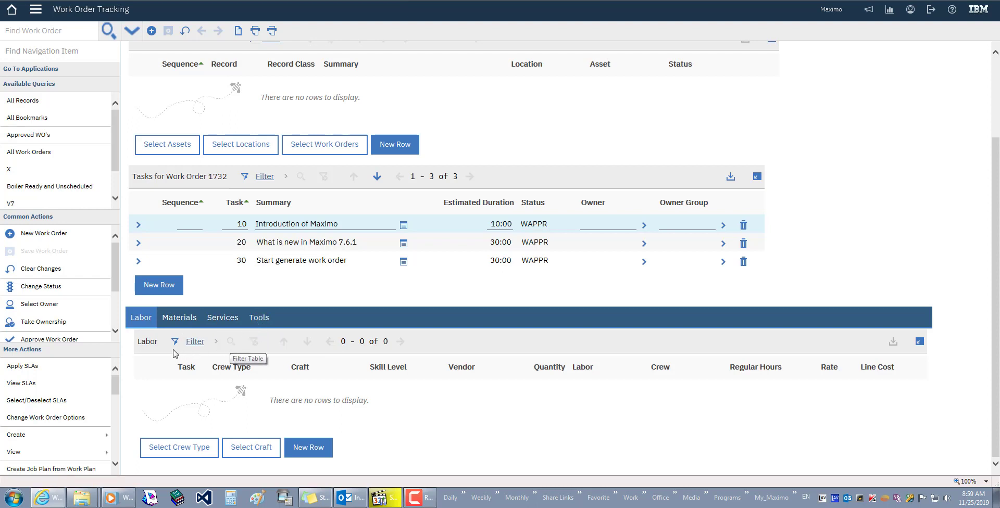
Select the NETWORK craft from the craft list as planned labor for the work order
left_click(252, 449)
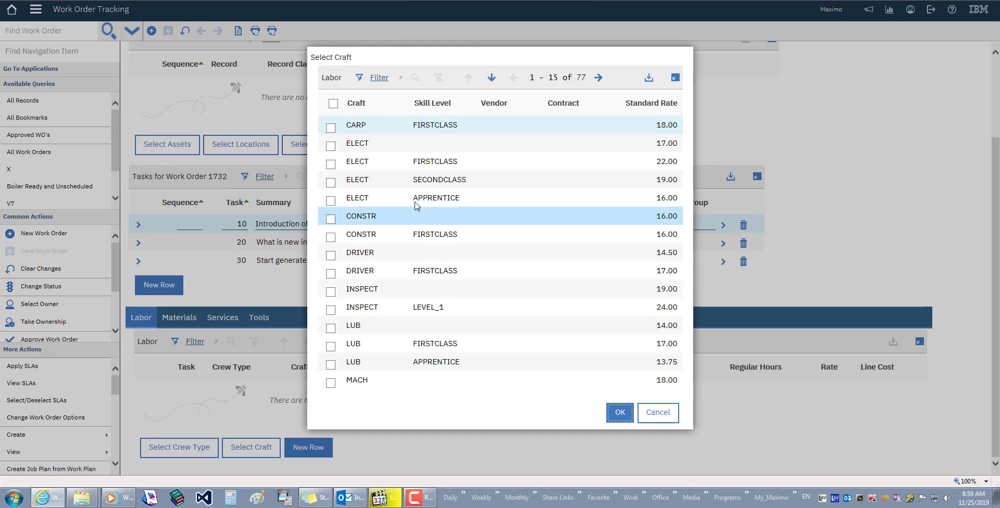
left_click(378, 78)
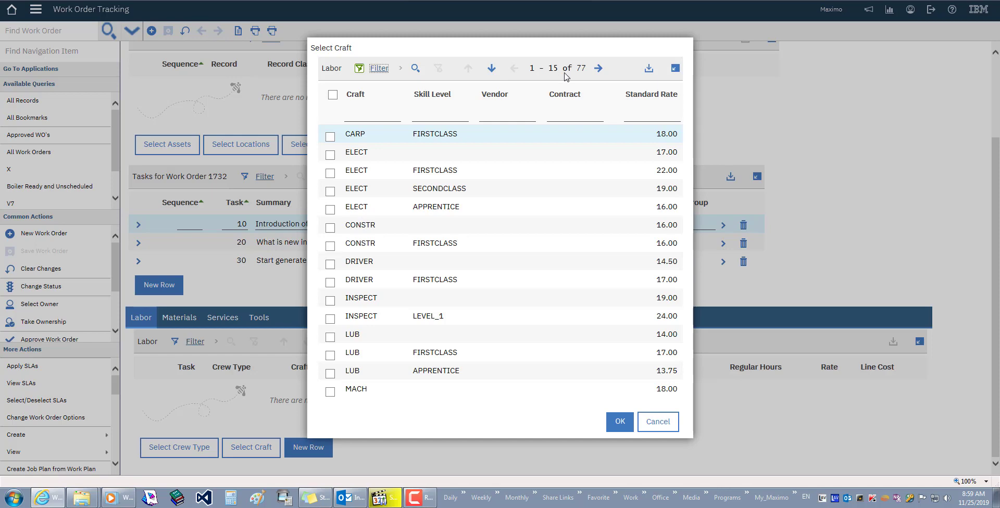
left_click(599, 69)
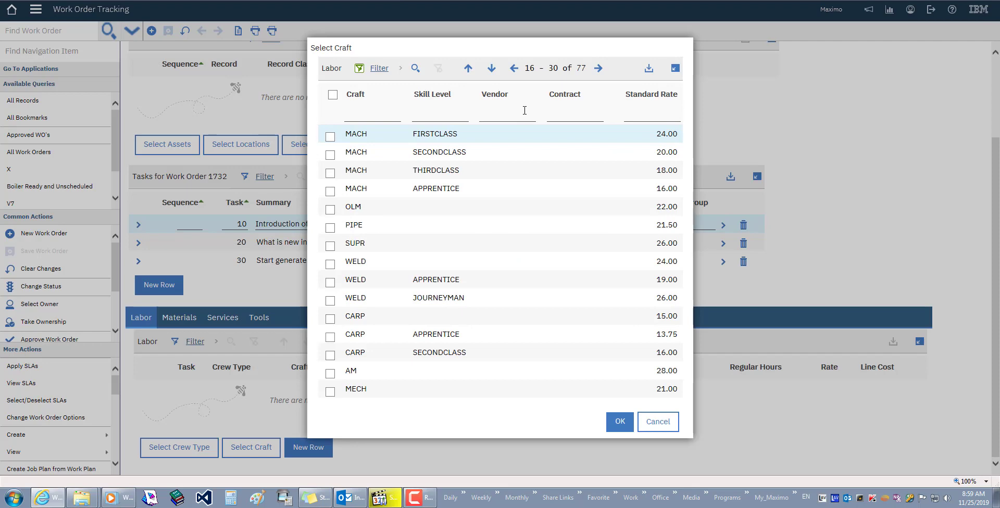
left_click(599, 69)
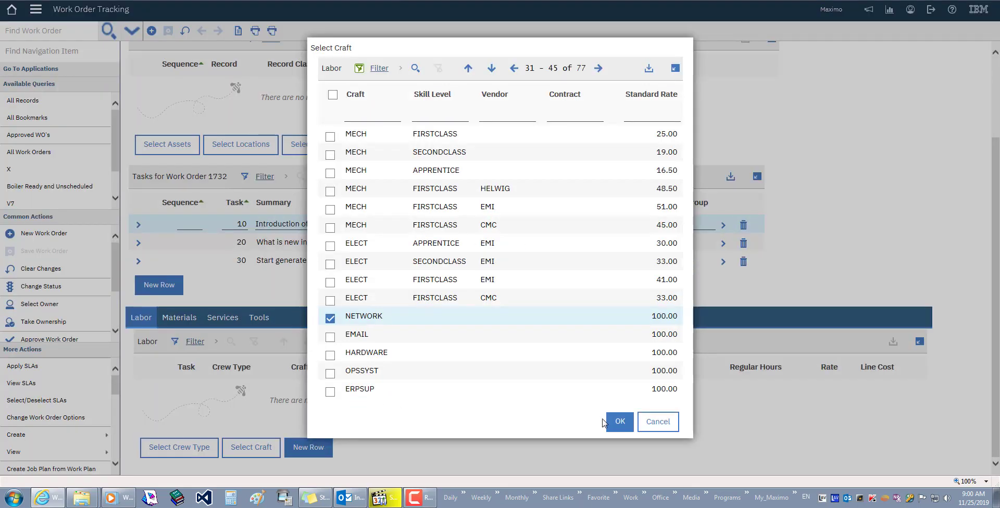
left_click(620, 425)
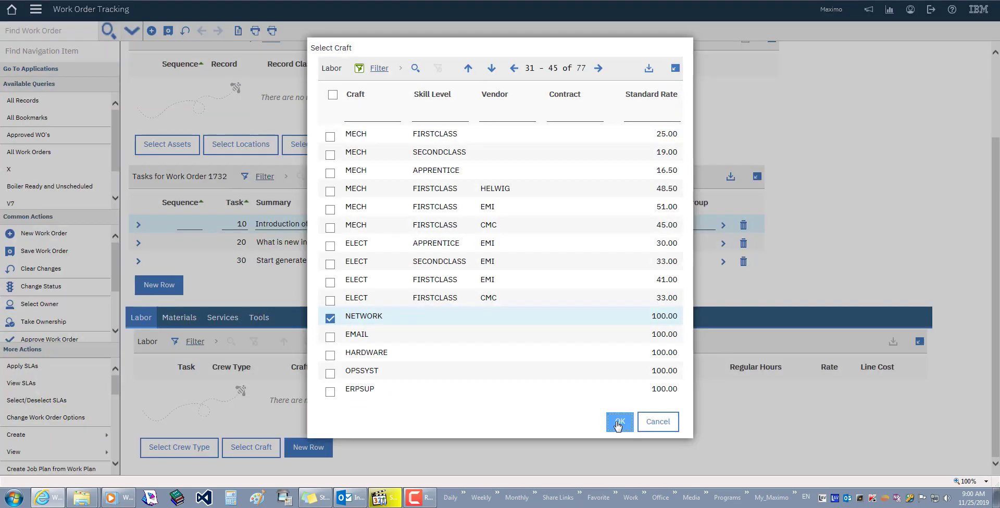